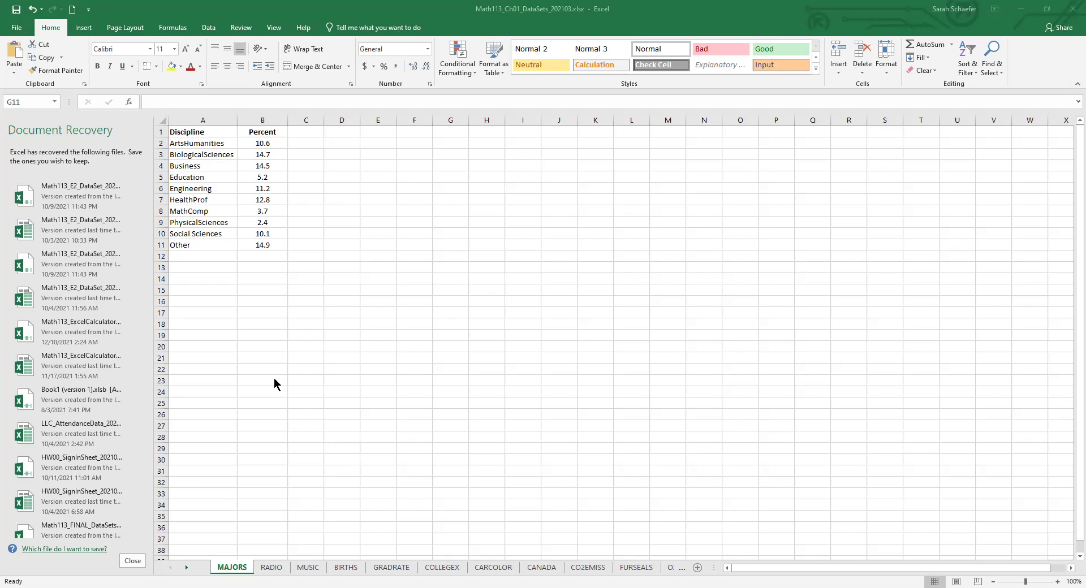
# - Look through the RADIO, MUSIC and BIRTHS worksheets, and return to the MAJORS worksheet
pyautogui.moveTo(192, 519); pyautogui.dragTo(892, 539)
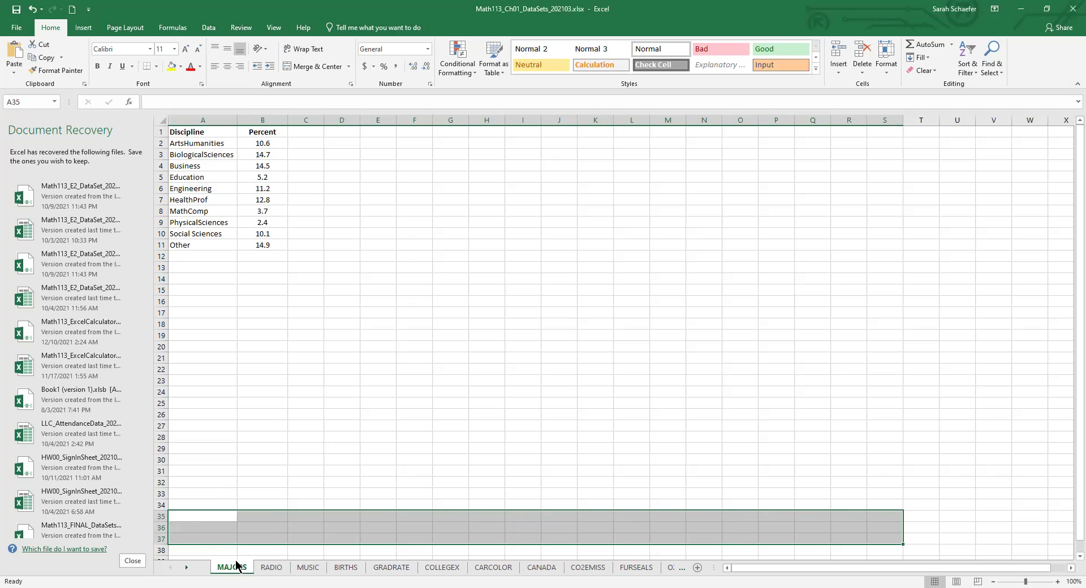
pyautogui.click(271, 567)
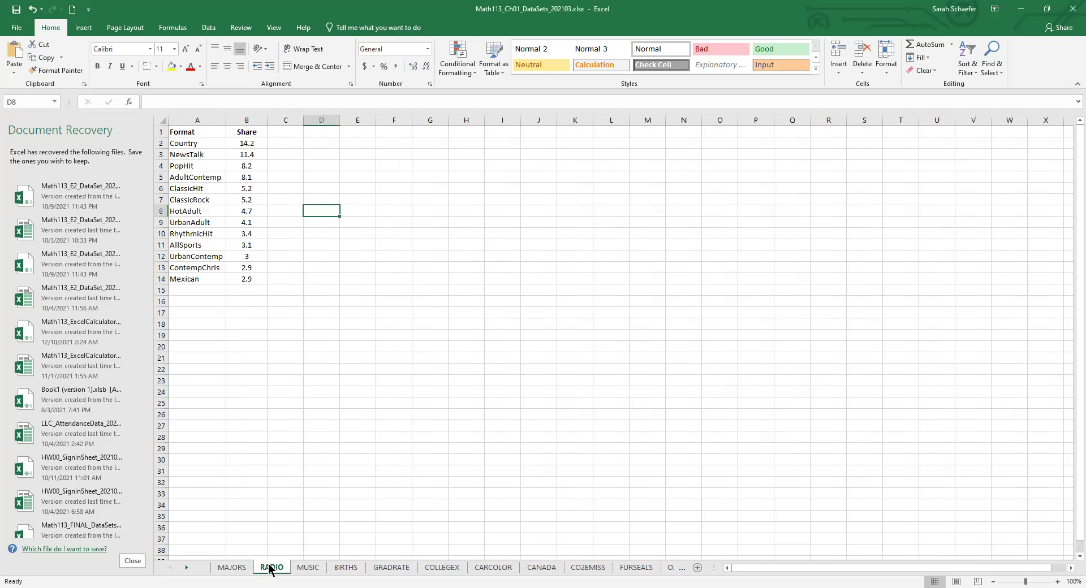
pyautogui.click(306, 568)
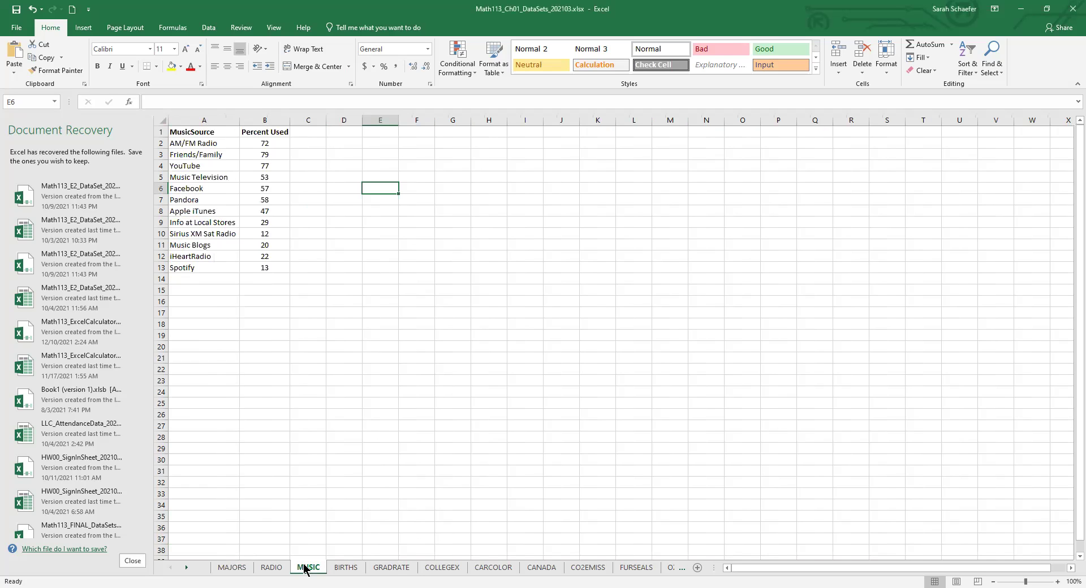
pyautogui.click(343, 568)
pyautogui.click(231, 568)
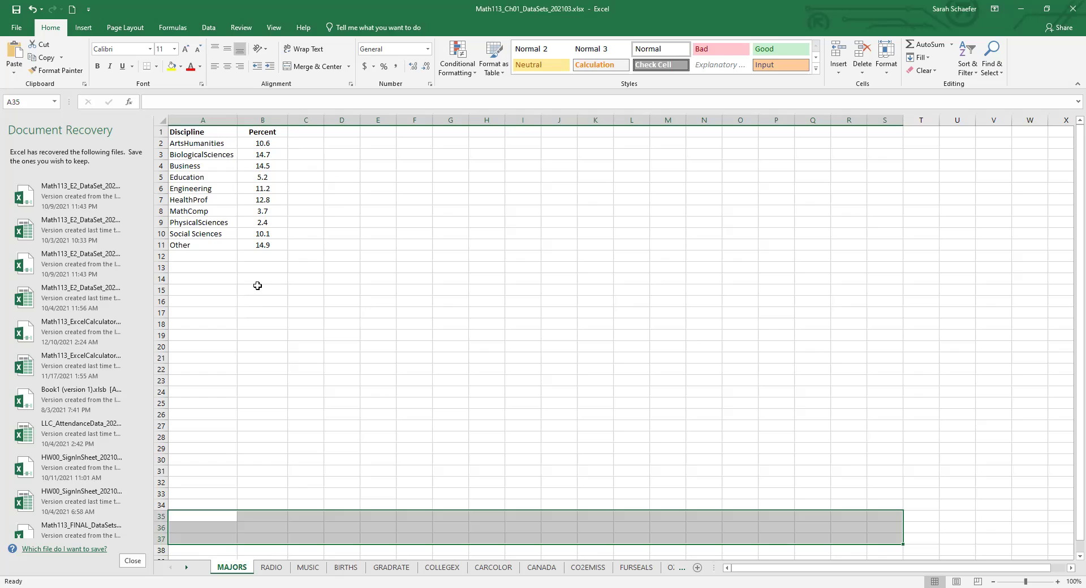
# - Enter the label TOTAL in A13 below the discipline list, and move to B13 beside it
pyautogui.click(224, 268)
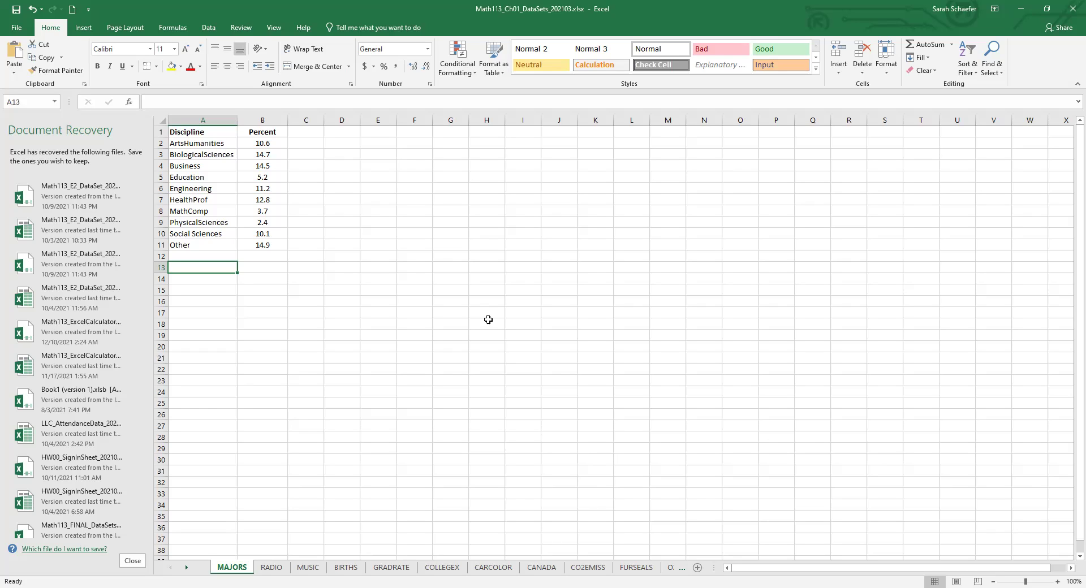
pyautogui.write('TOTAL')
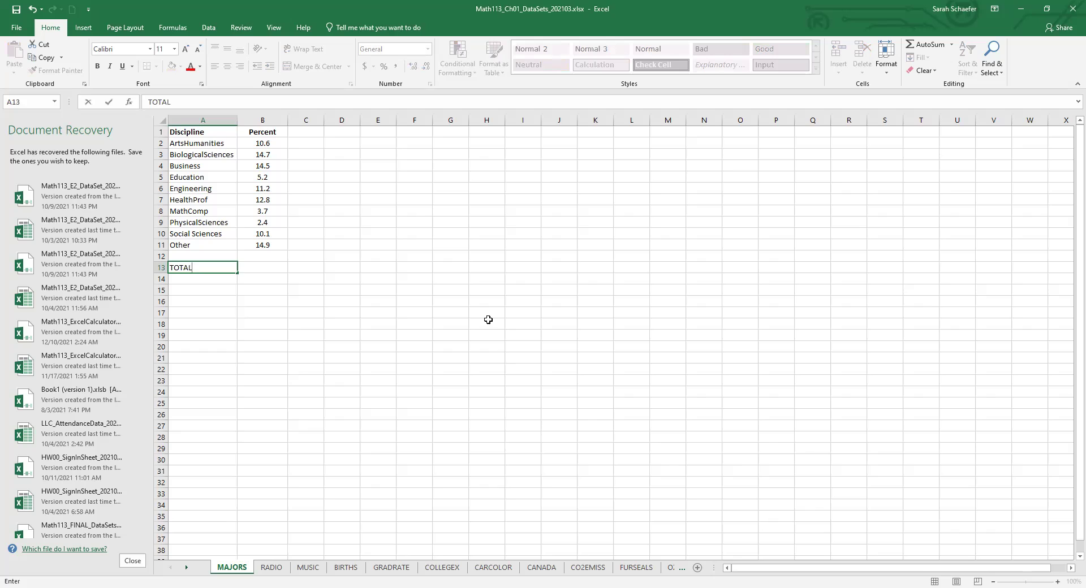
pyautogui.press('Up')
pyautogui.press('Down')
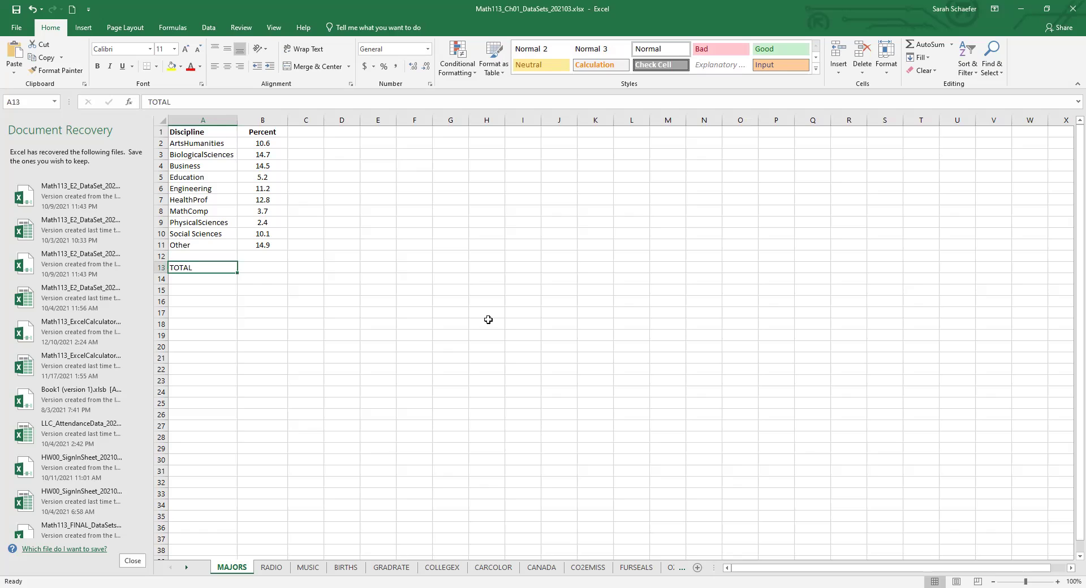
pyautogui.press('Right')
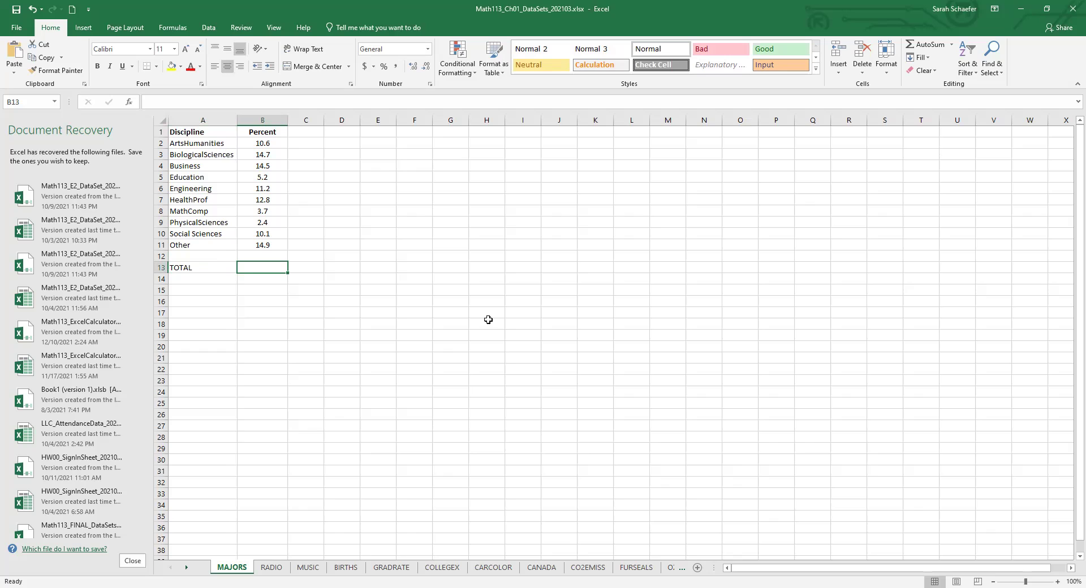
# - Try adding the first two percentages in B13 with the formula =10.6+14.7, and clear the cell
pyautogui.write('=')
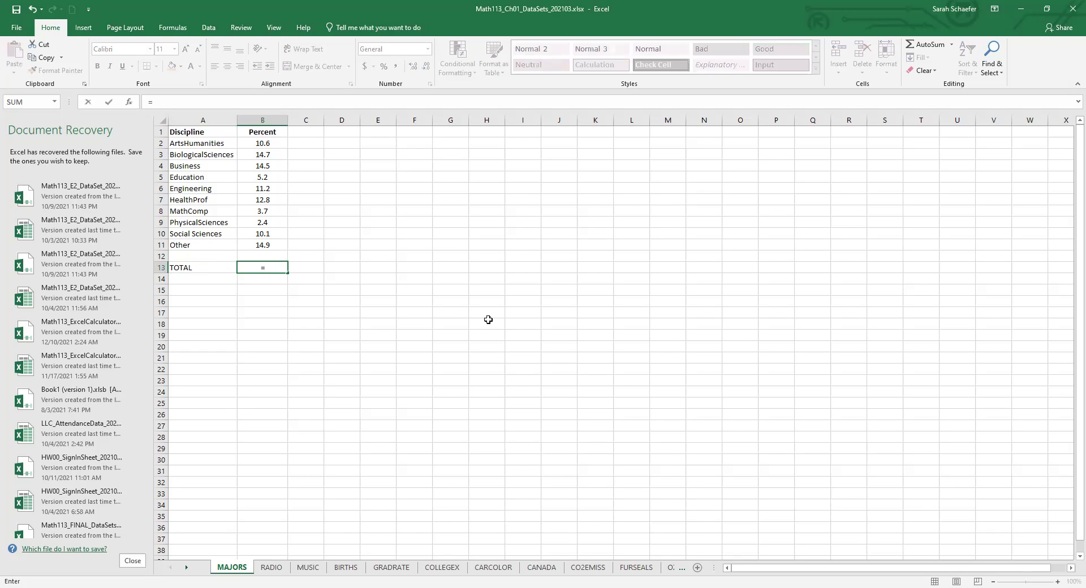
pyautogui.write('10.6+14.7')
pyautogui.press('Return')
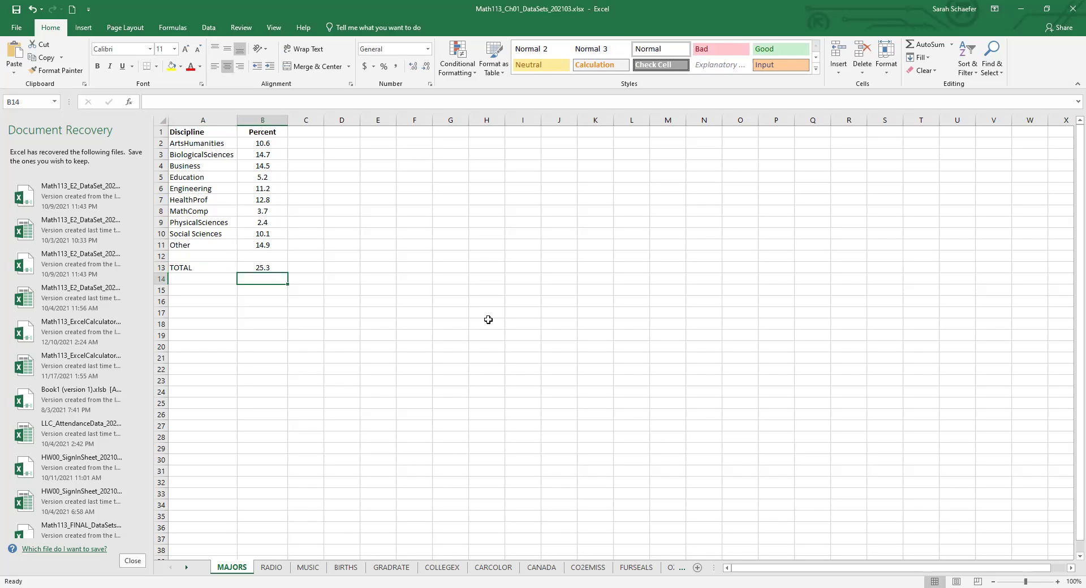
pyautogui.press('Up')
pyautogui.press('Delete')
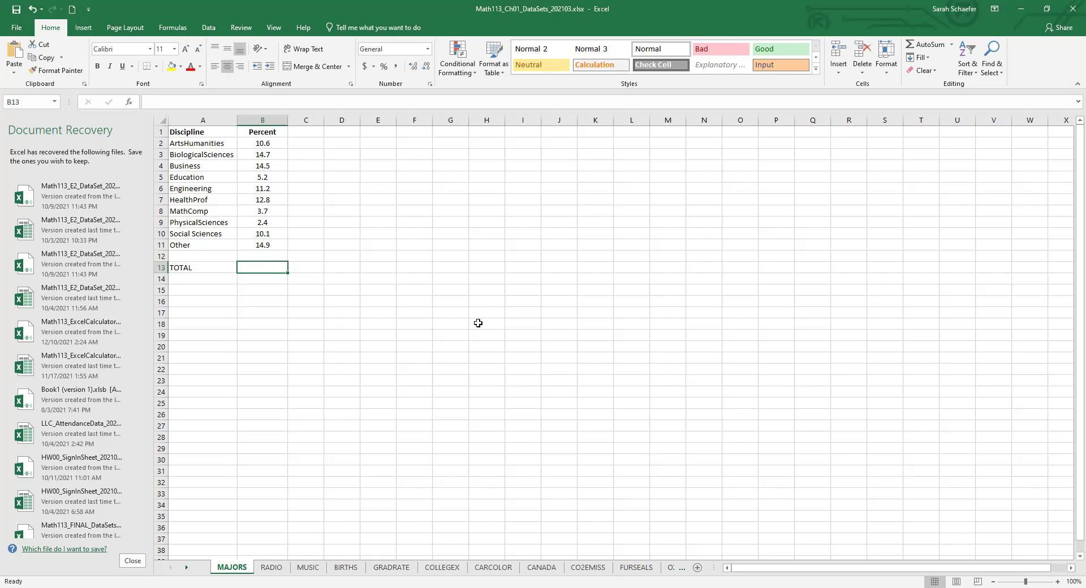
# - Add the first three percentages by cell reference in B13 with the formula =B2+B3+B4
pyautogui.write('=')
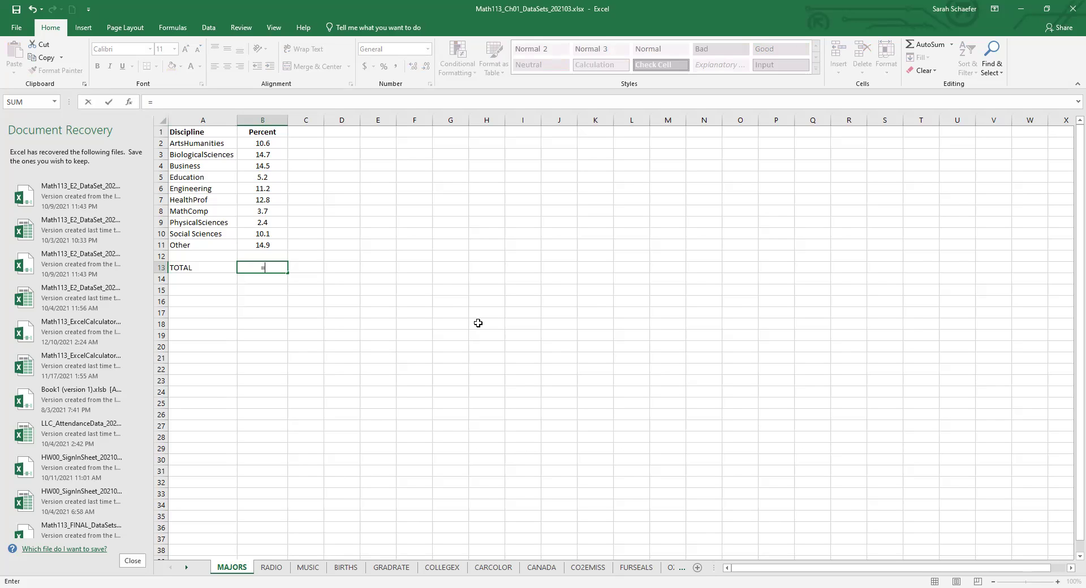
pyautogui.click(275, 142)
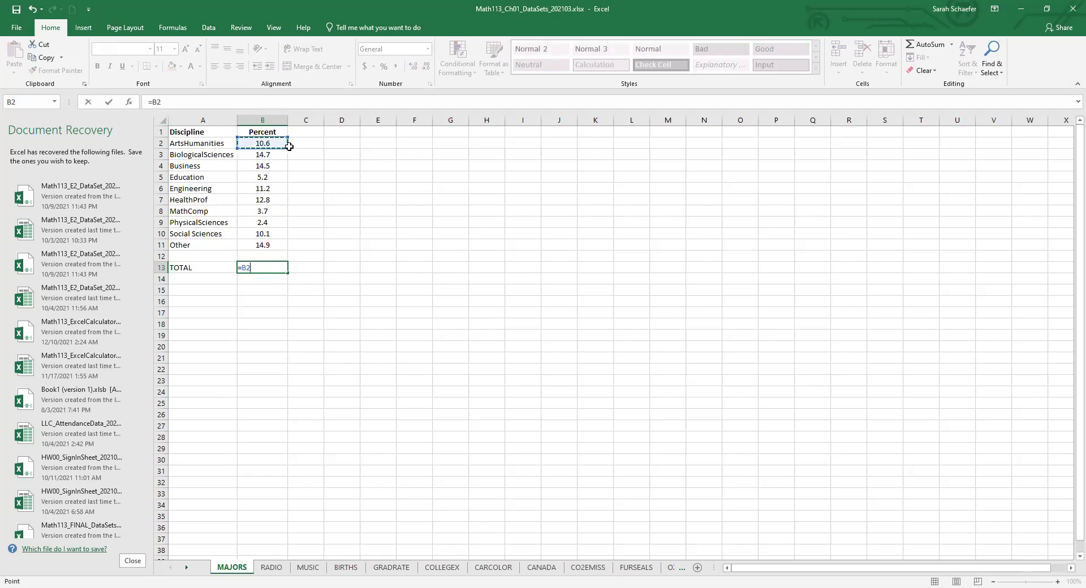
pyautogui.write('+')
pyautogui.click(277, 154)
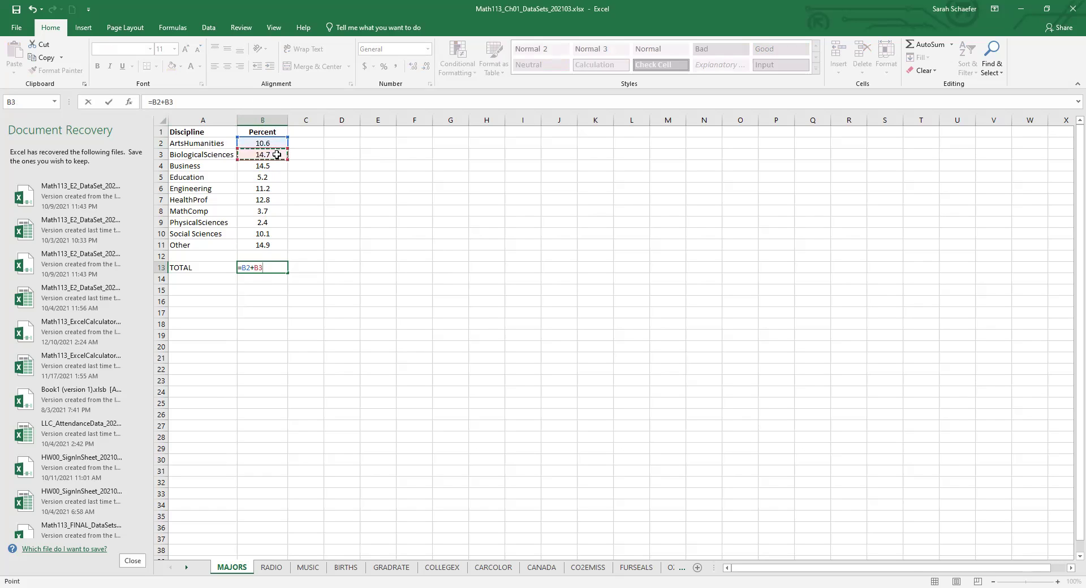
pyautogui.write('+')
pyautogui.click(275, 163)
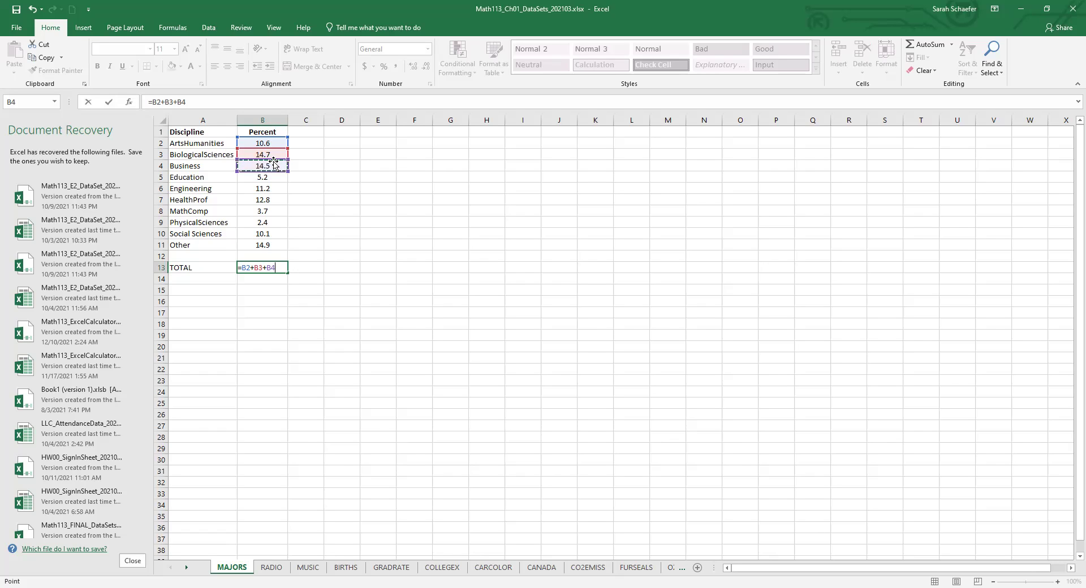
pyautogui.press('Return')
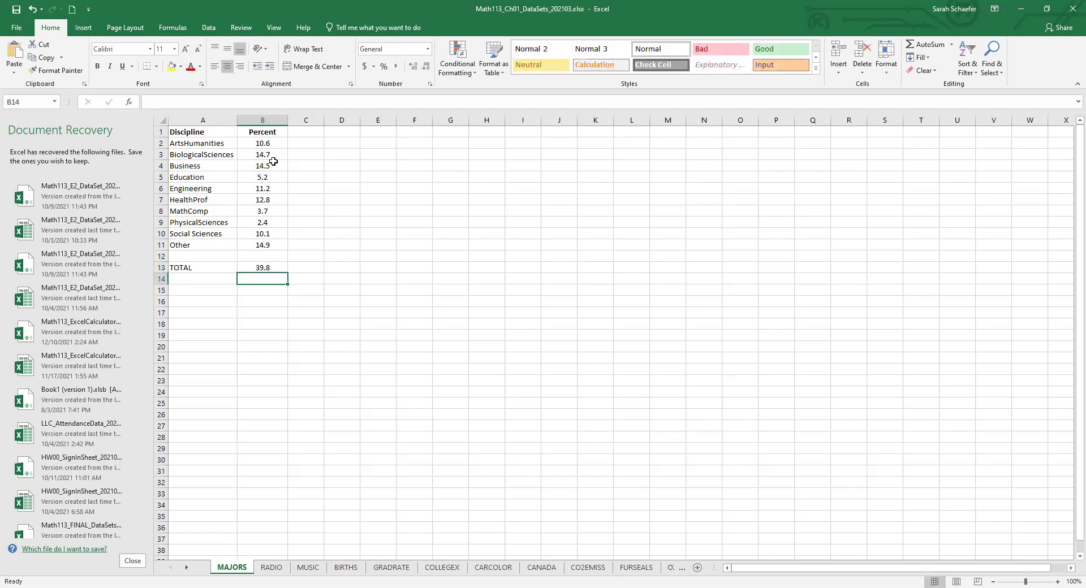
pyautogui.press('Up')
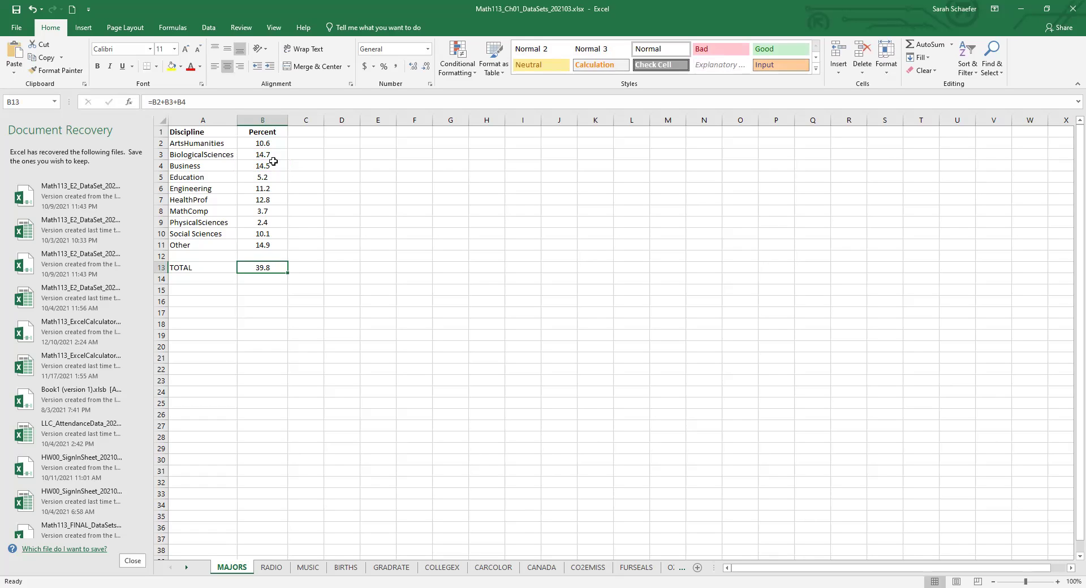
# - Replace the formula in B13 with =SUM(B2:B11) to total all the discipline percentages
pyautogui.doubleClick(258, 267)
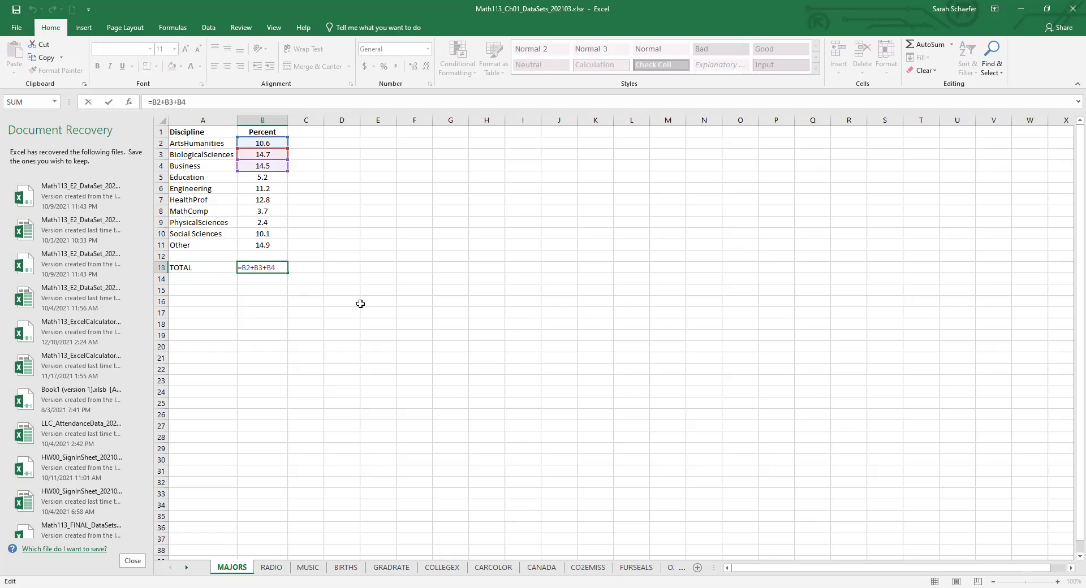
pyautogui.press('BackSpace')
pyautogui.press('BackSpace')
pyautogui.press('BackSpace')
pyautogui.press('BackSpace')
pyautogui.press('BackSpace')
pyautogui.press('BackSpace')
pyautogui.press('BackSpace')
pyautogui.press('BackSpace')
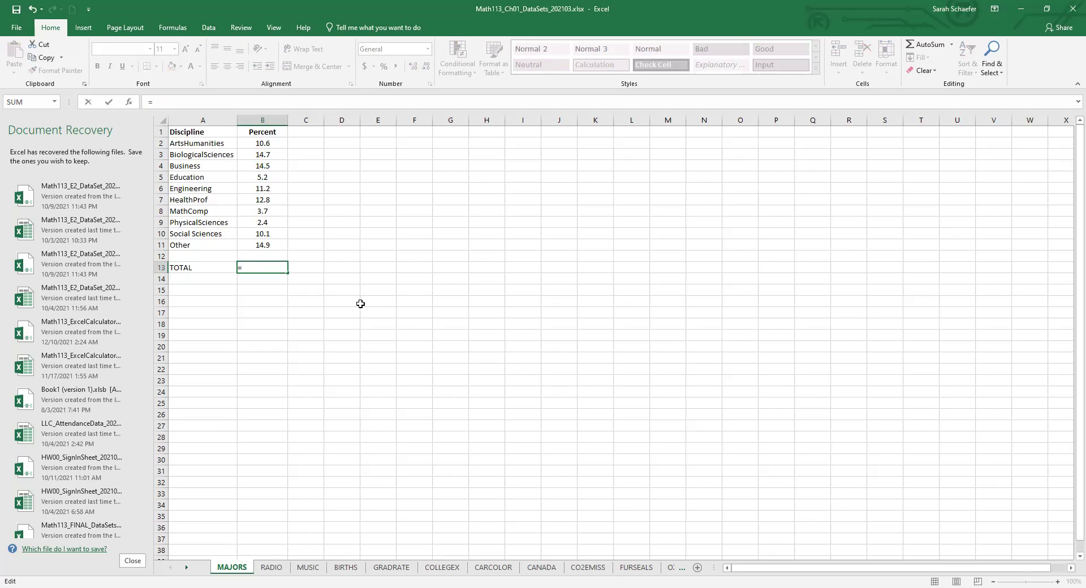
pyautogui.write('SU')
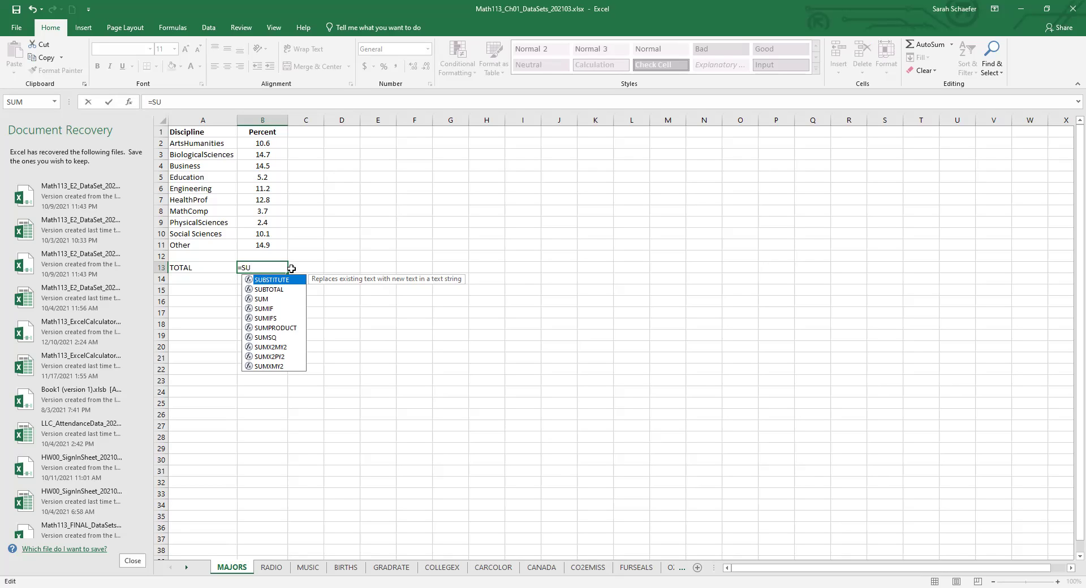
pyautogui.click(267, 300)
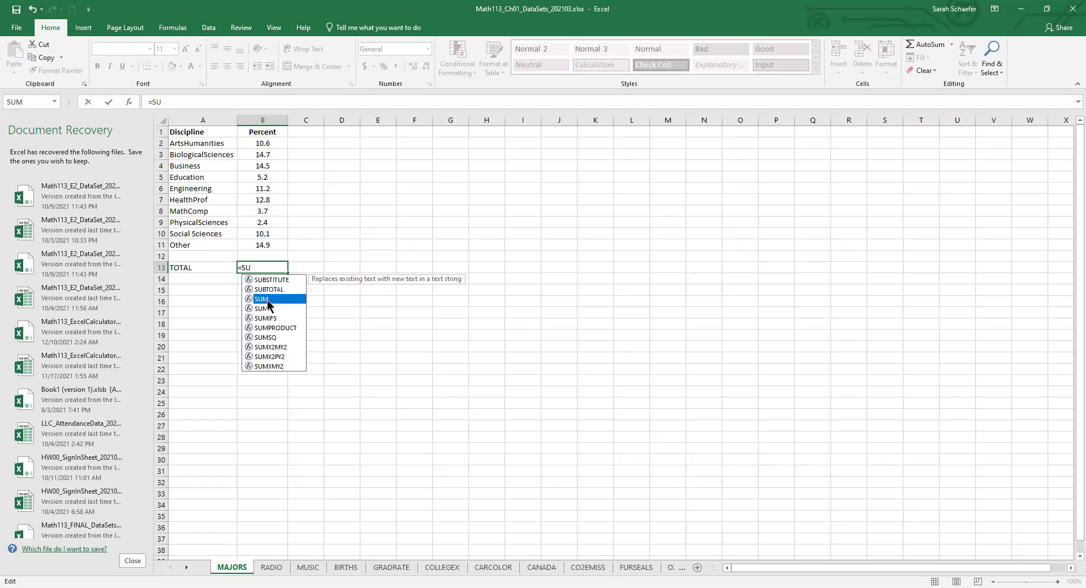
pyautogui.click(263, 269)
pyautogui.write('M')
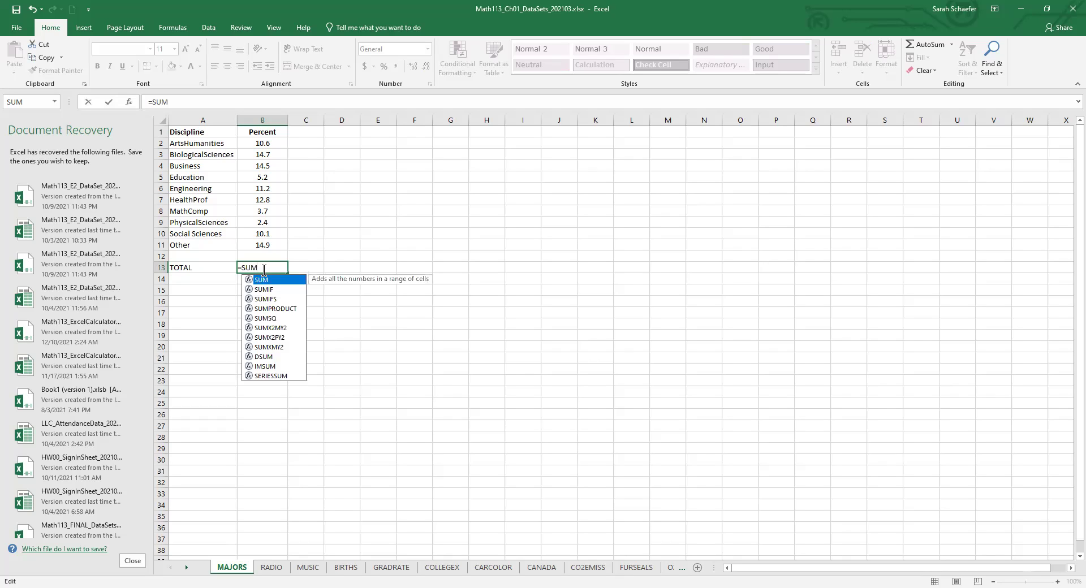
pyautogui.write('(')
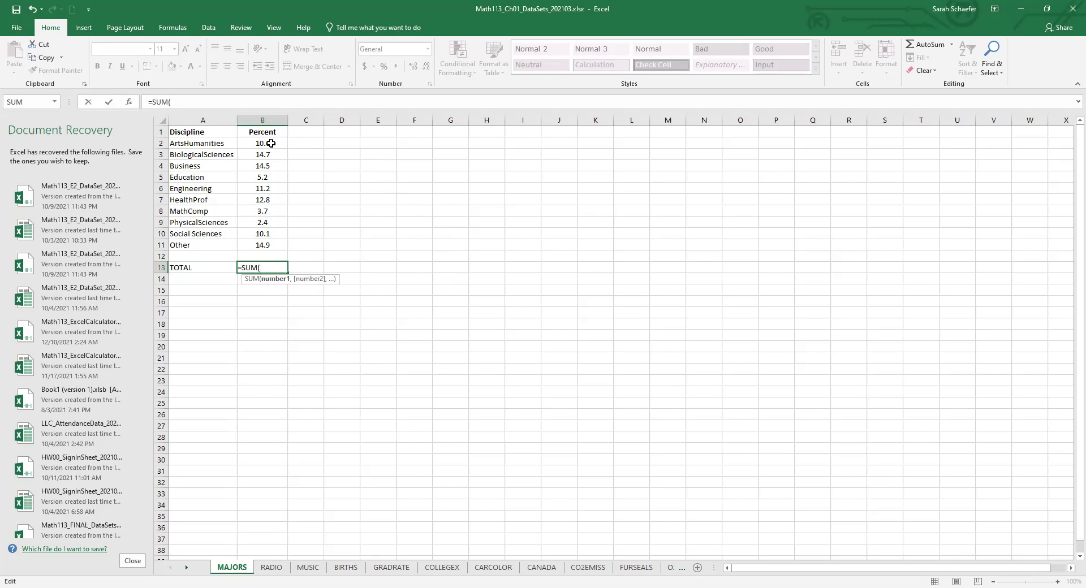
pyautogui.moveTo(271, 144); pyautogui.dragTo(277, 154)
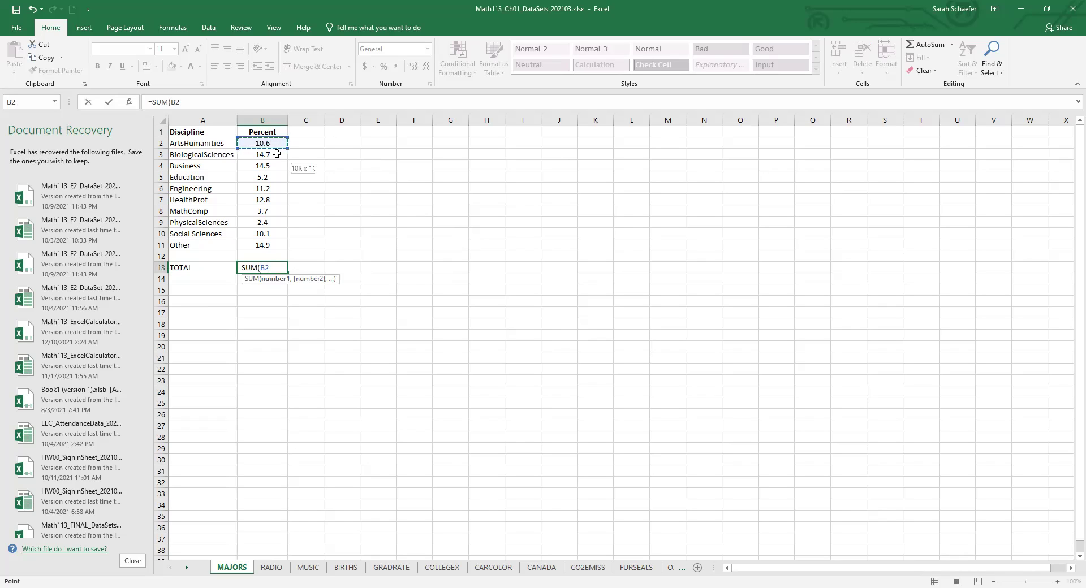
pyautogui.keyDown('shift'); pyautogui.click(277, 244); pyautogui.keyUp('shift')
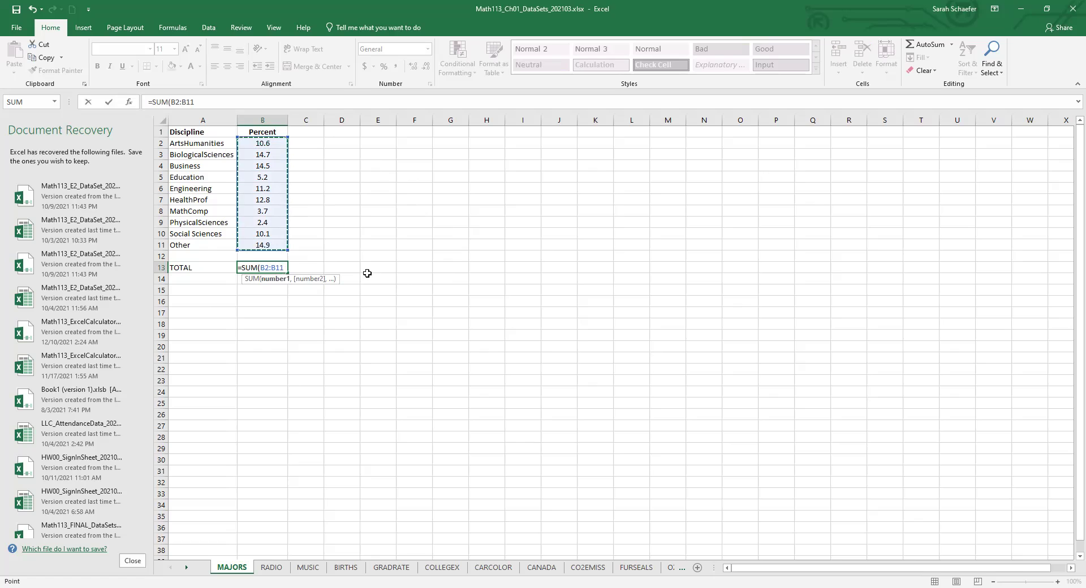
pyautogui.write(')')
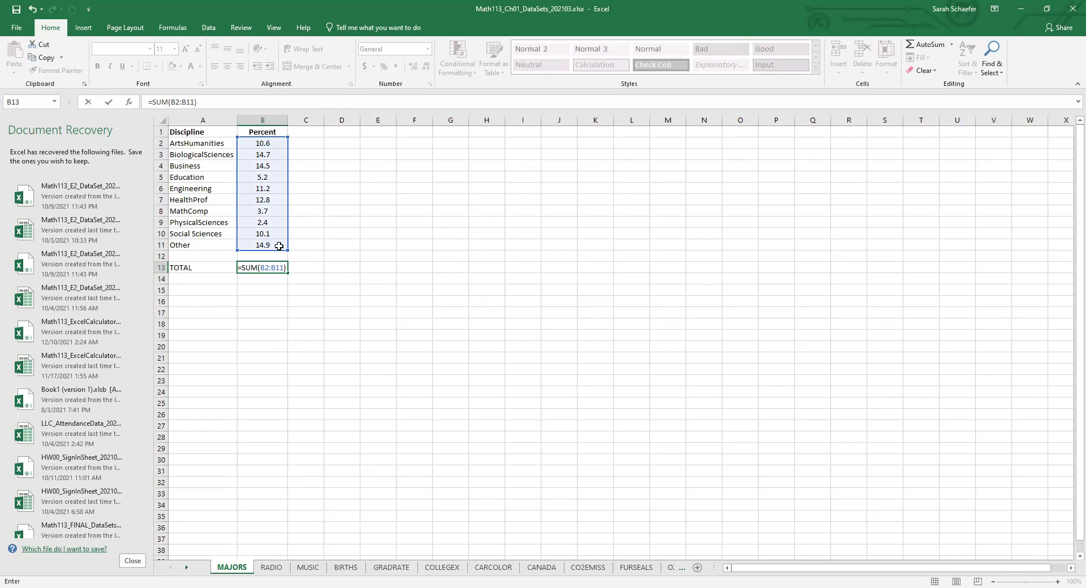
pyautogui.press('Return')
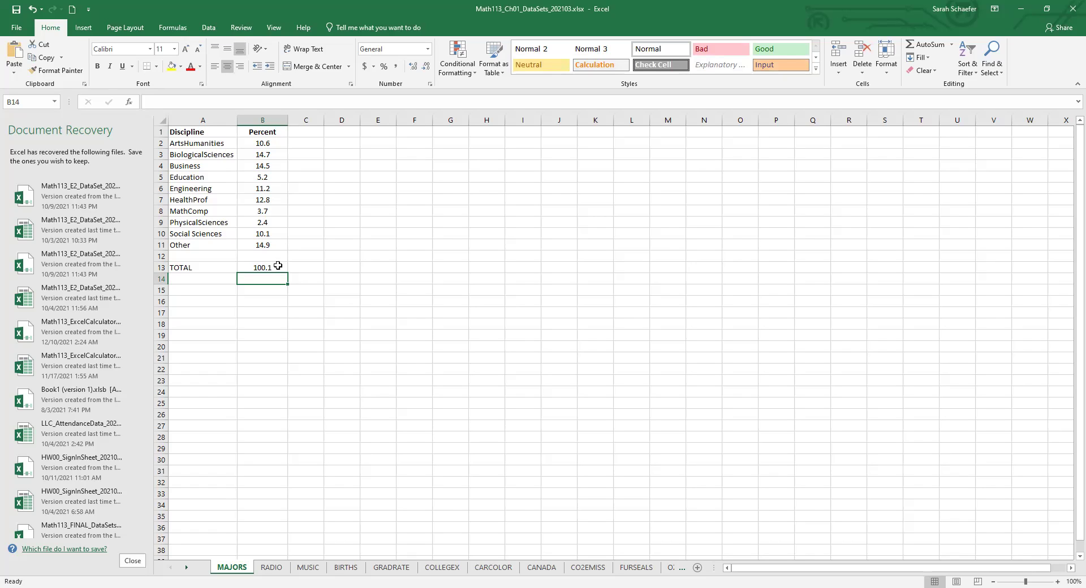
# - Enter the unrounded example value 10.66666667 in C2, and erase it again
pyautogui.click(297, 142)
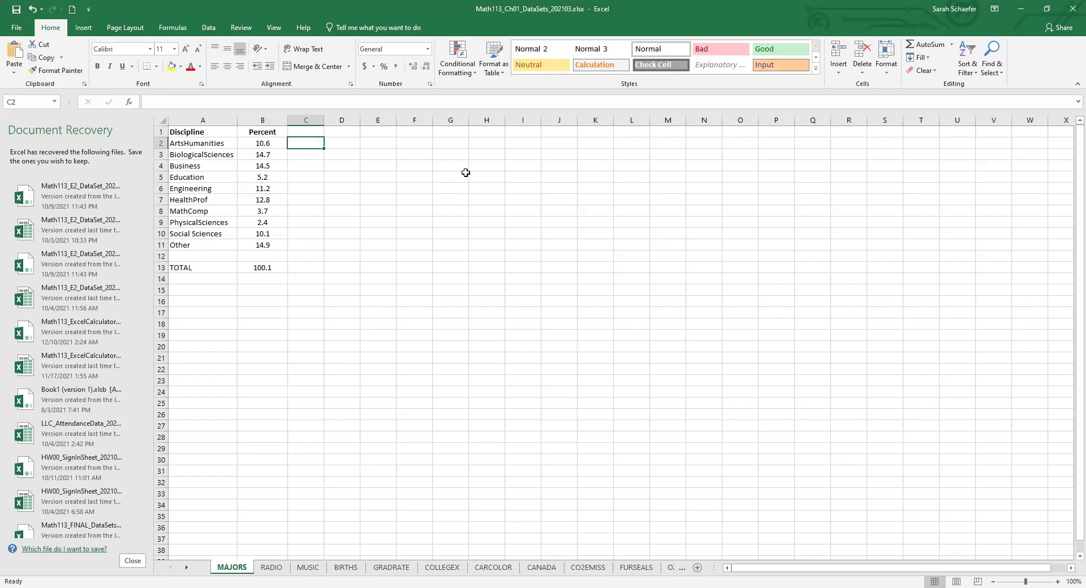
pyautogui.write('10')
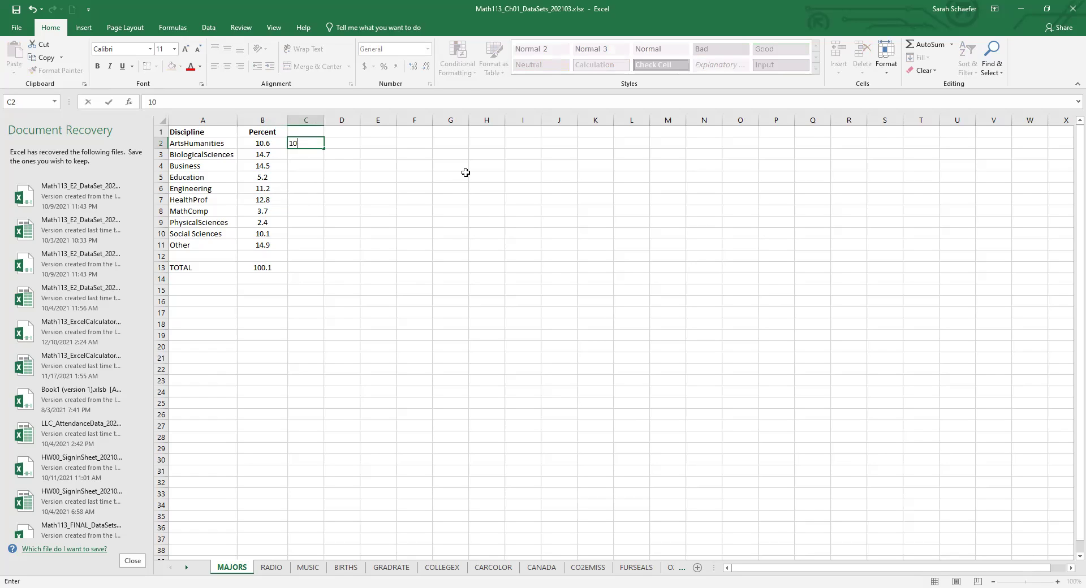
pyautogui.write('.66666667')
pyautogui.press('BackSpace')
pyautogui.press('BackSpace')
pyautogui.press('BackSpace')
pyautogui.press('BackSpace')
pyautogui.press('BackSpace')
pyautogui.press('BackSpace')
pyautogui.press('BackSpace')
pyautogui.press('BackSpace')
pyautogui.press('BackSpace')
pyautogui.press('BackSpace')
pyautogui.press('BackSpace')
pyautogui.press('Return')
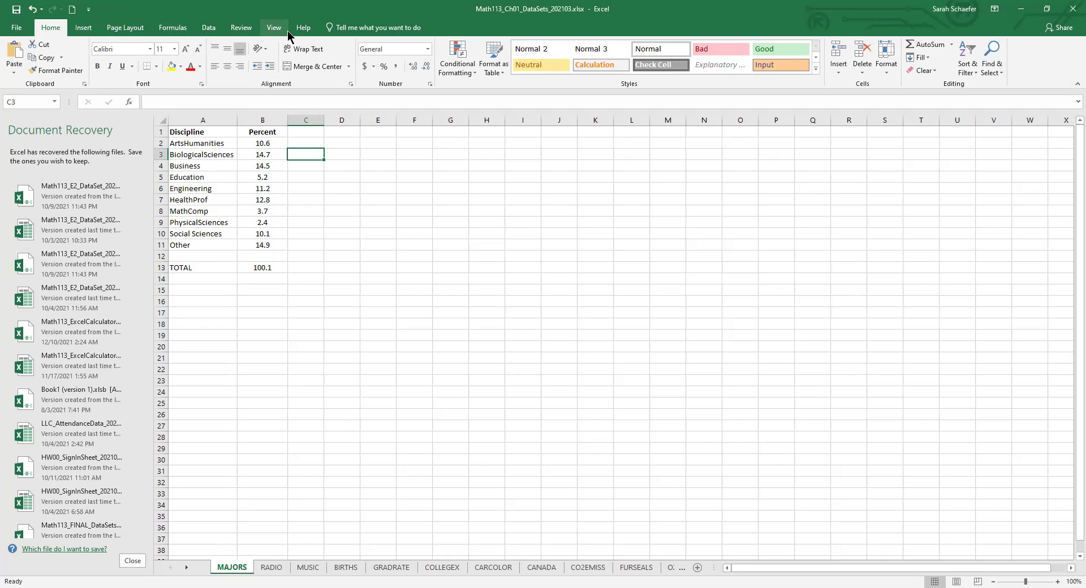
# - Insert a 2-D pie chart from the disciplines and percentages in A2:B11, leaving out the headers and total
pyautogui.click(80, 31)
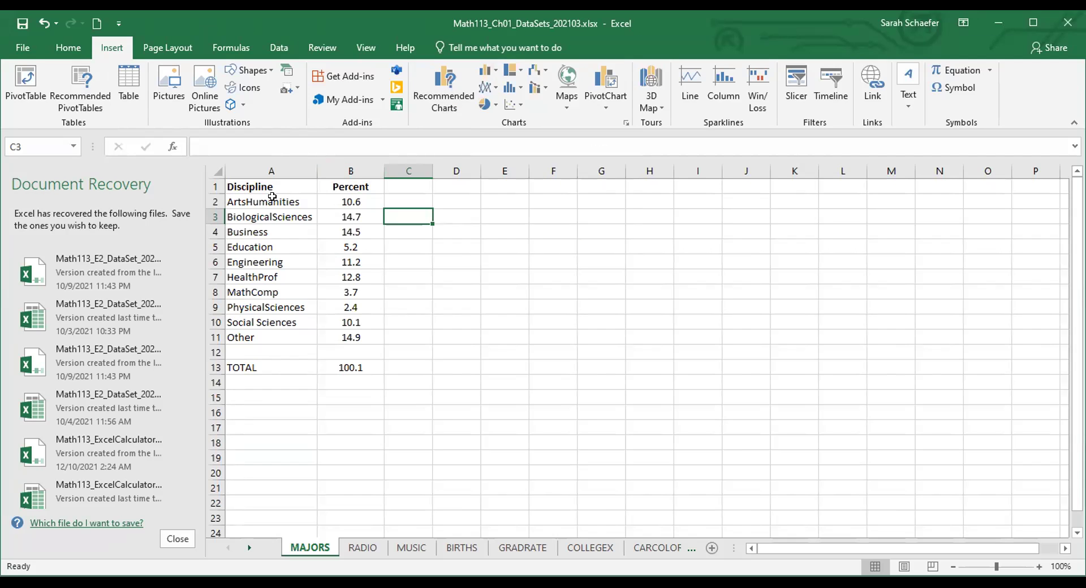
pyautogui.moveTo(272, 198); pyautogui.dragTo(343, 333)
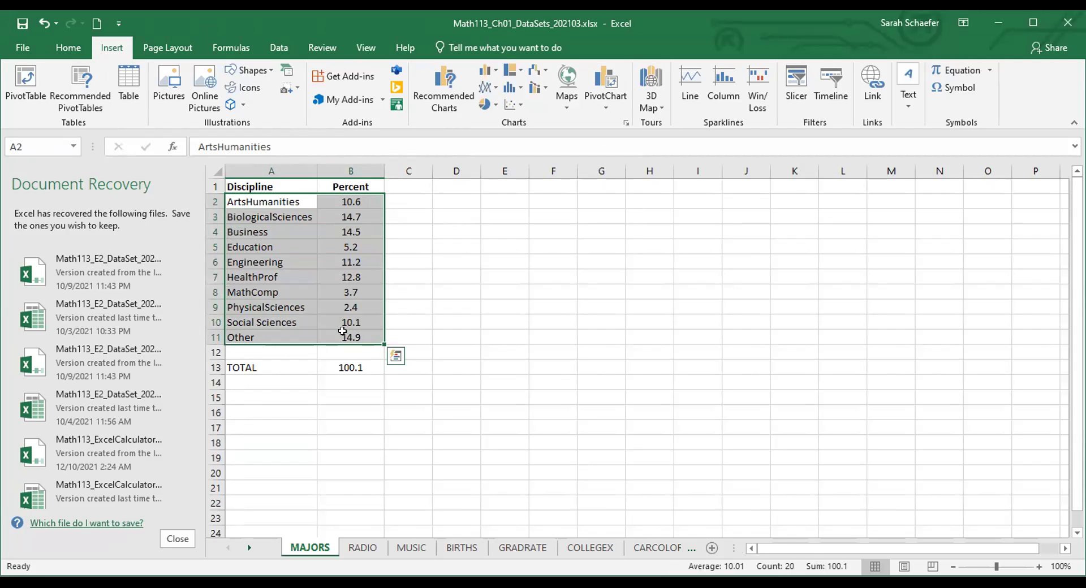
pyautogui.click(485, 107)
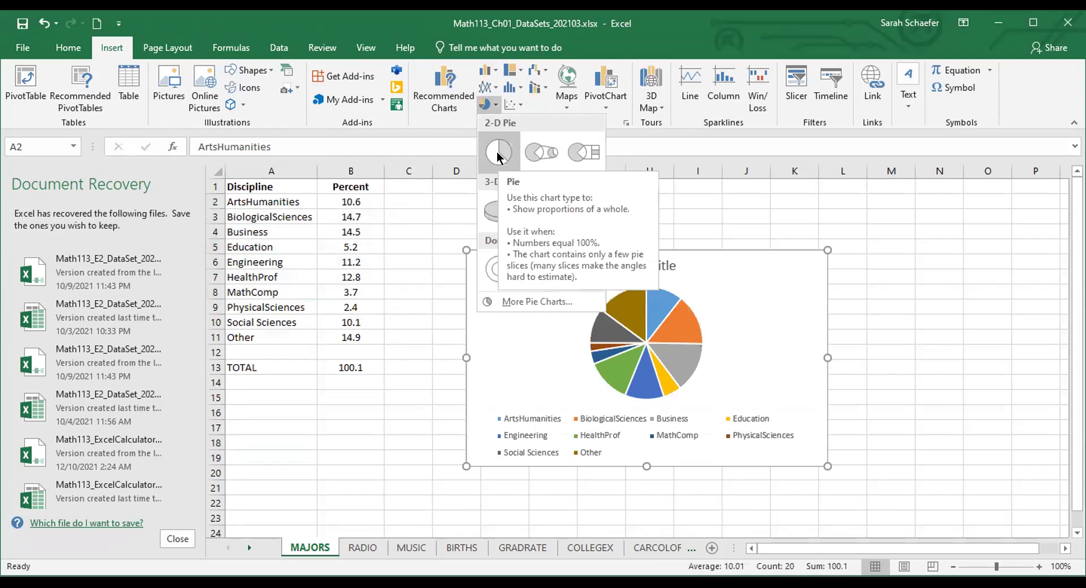
pyautogui.click(499, 158)
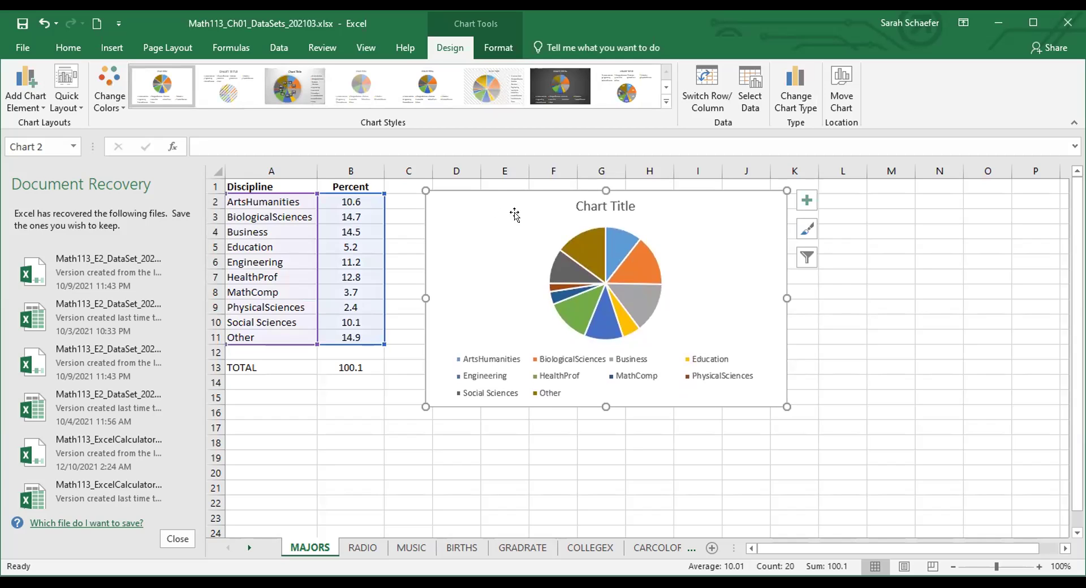
# - Replace the pie chart's placeholder title with "Which Majors? SAS"
pyautogui.click(603, 200)
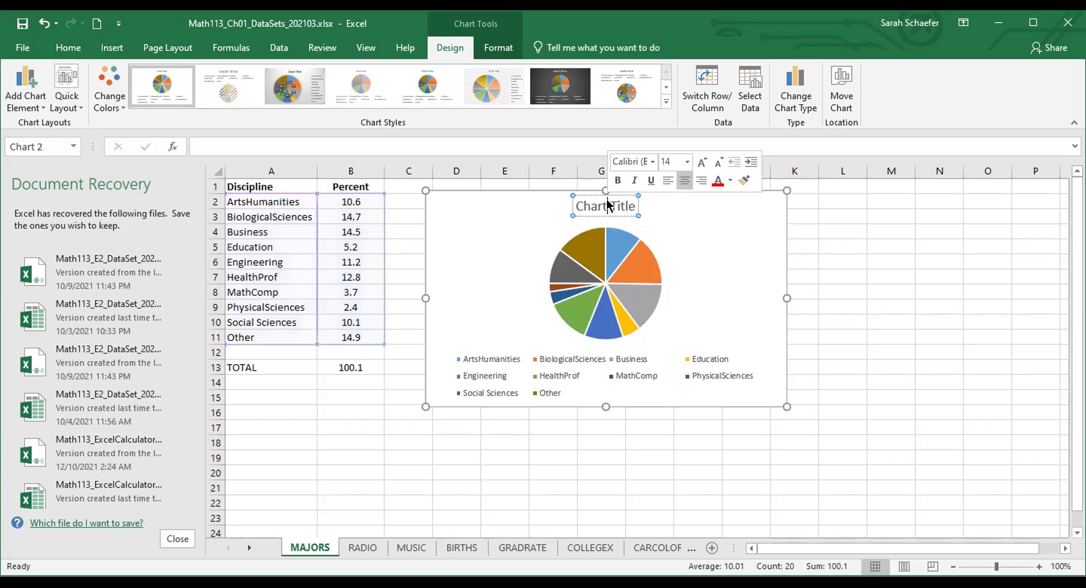
pyautogui.tripleClick(610, 205)
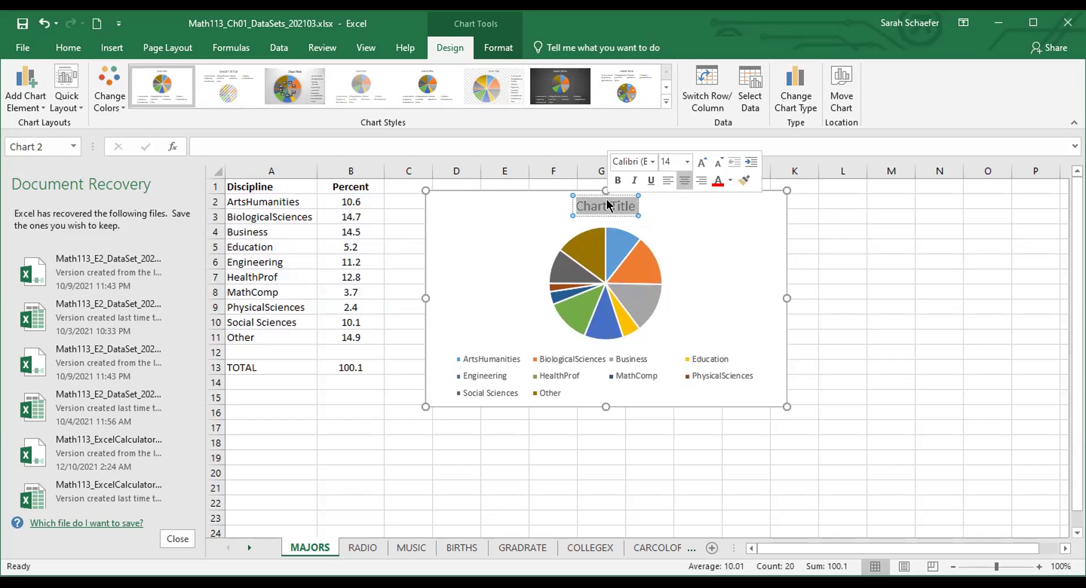
pyautogui.write('Which Majors?')
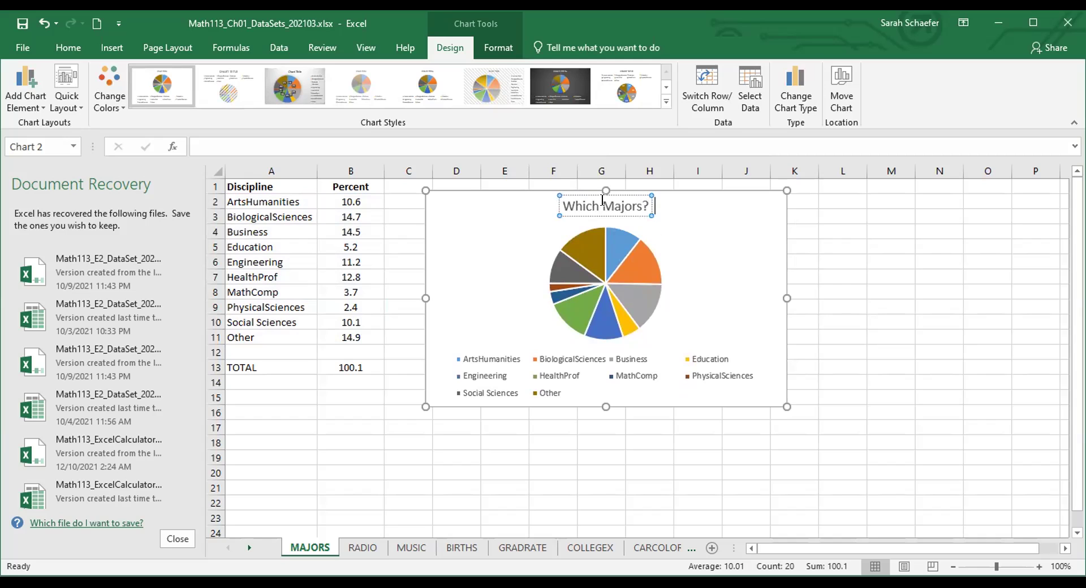
pyautogui.write('  SAS')
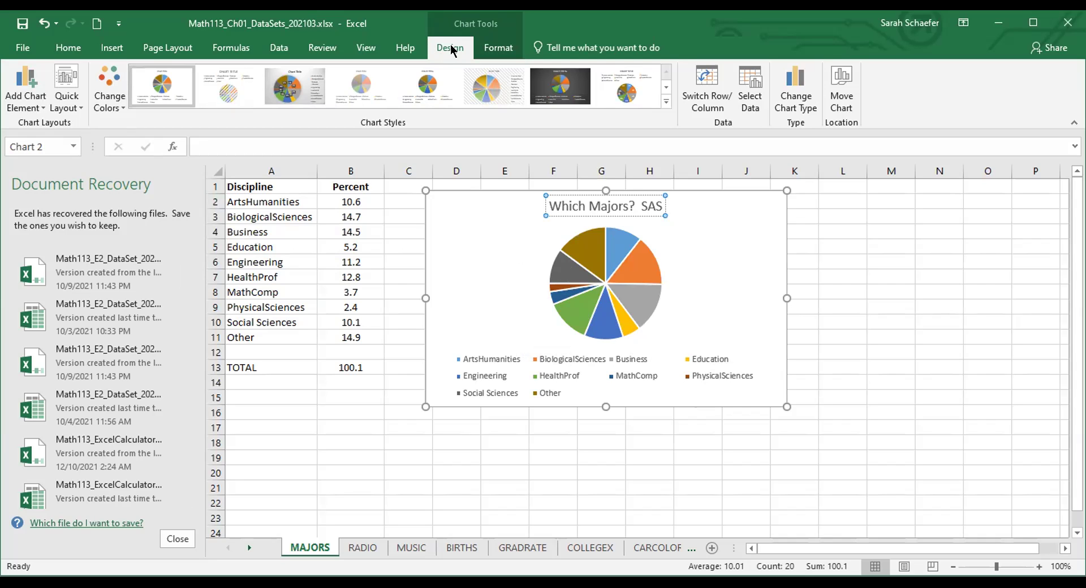
# - Try showing the pie chart's data labels at the Center position and at Outside End
pyautogui.click(39, 105)
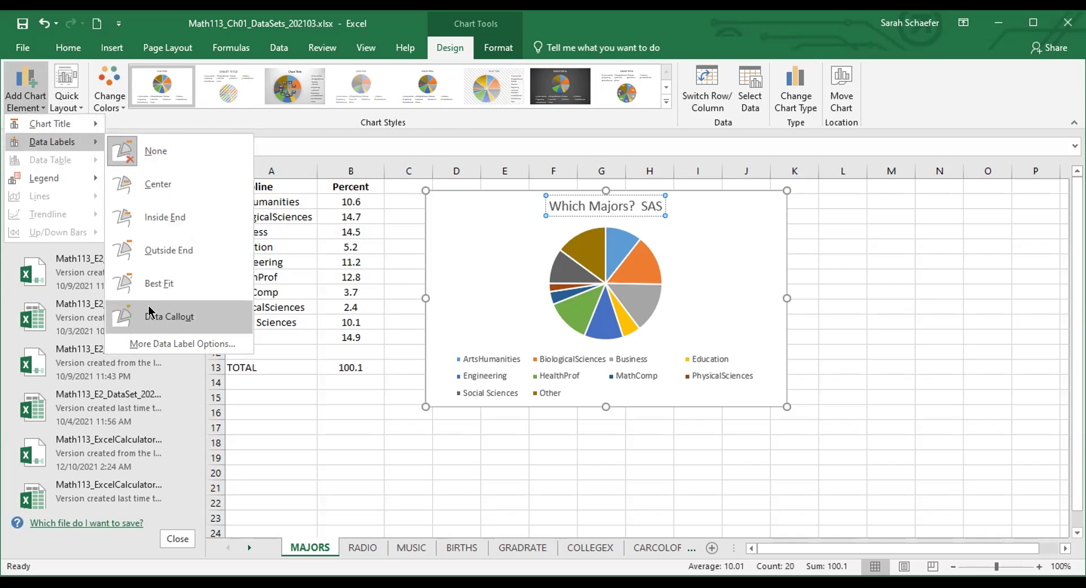
pyautogui.click(184, 195)
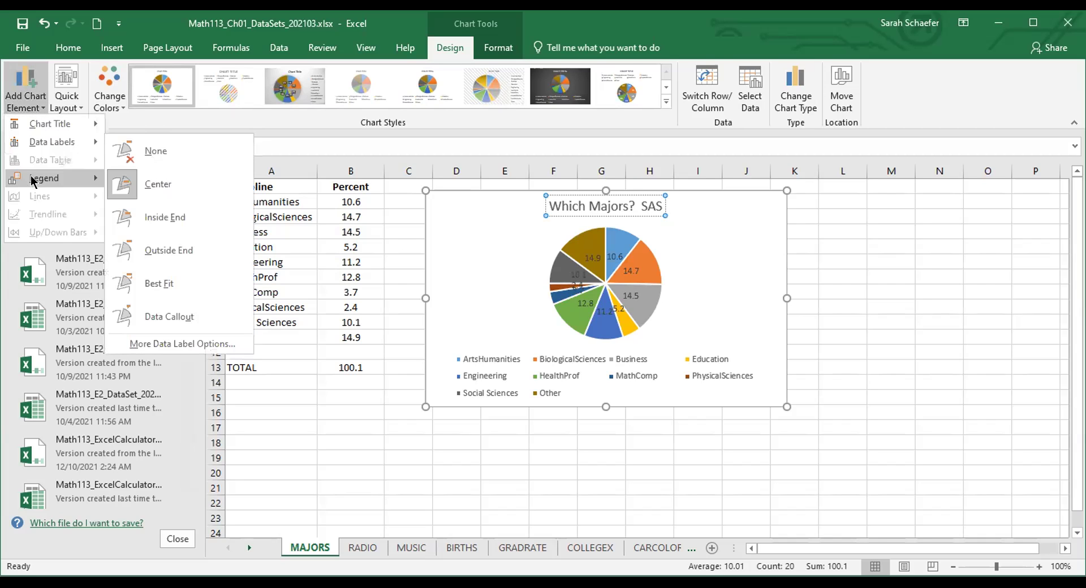
pyautogui.click(139, 248)
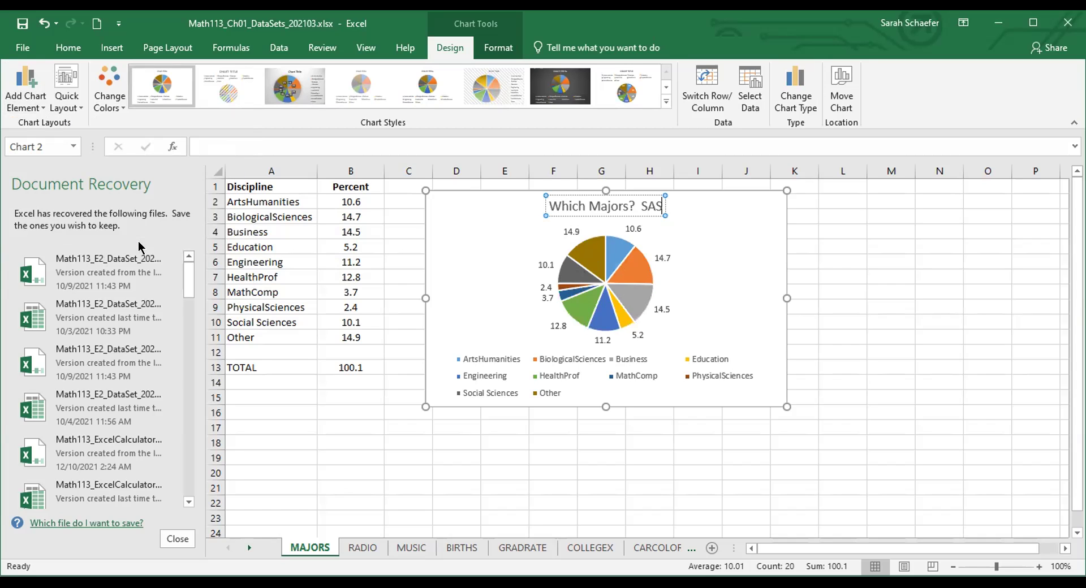
# - Label the pie slices with data callouts and enlarge the chart so it reaches about column L and row 22
pyautogui.click(41, 102)
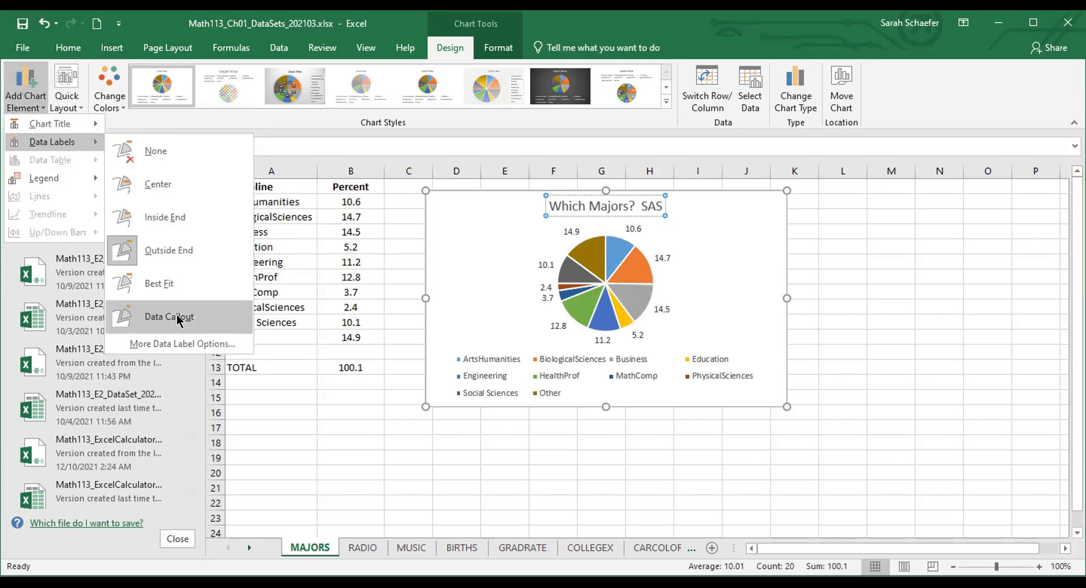
pyautogui.press('Return')
pyautogui.moveTo(784, 406); pyautogui.dragTo(848, 501)
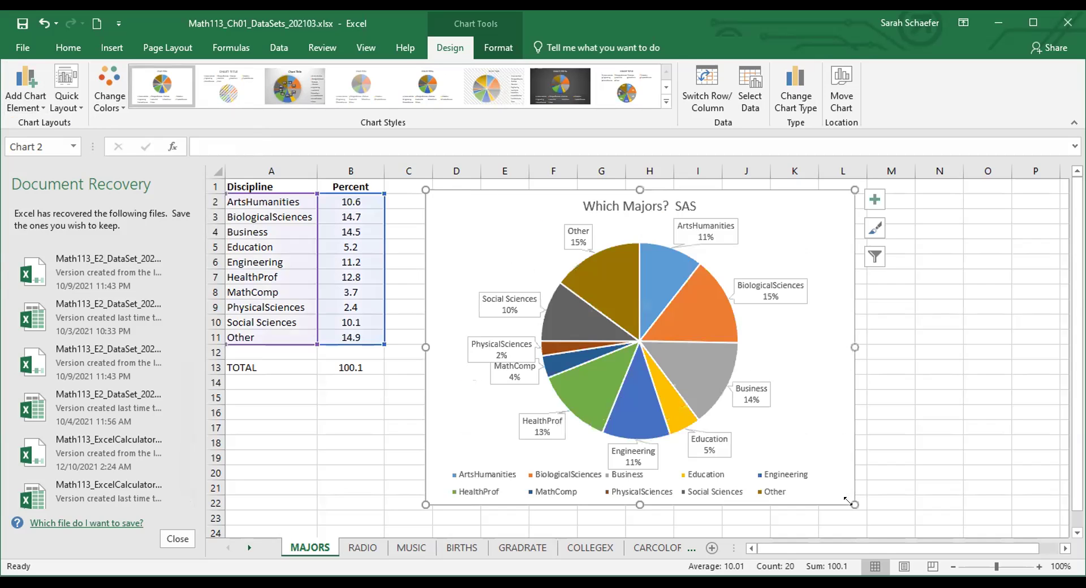
# - Move only the PhysicalSciences callout slightly up and outward so it clears the MathComp callout, leaving no formatting pane open
pyautogui.click(474, 339)
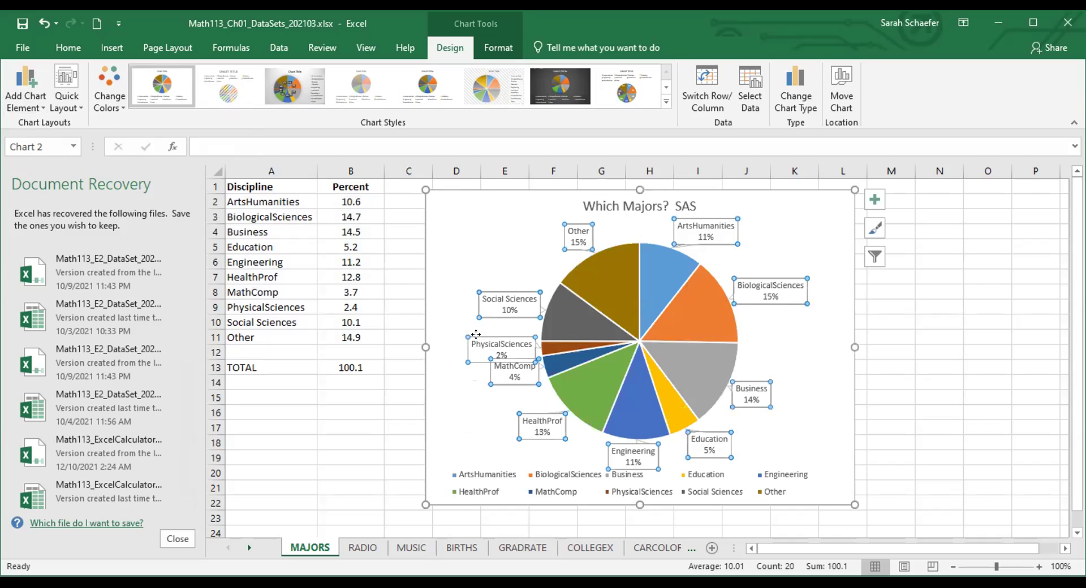
pyautogui.click(469, 339)
pyautogui.doubleClick(468, 339)
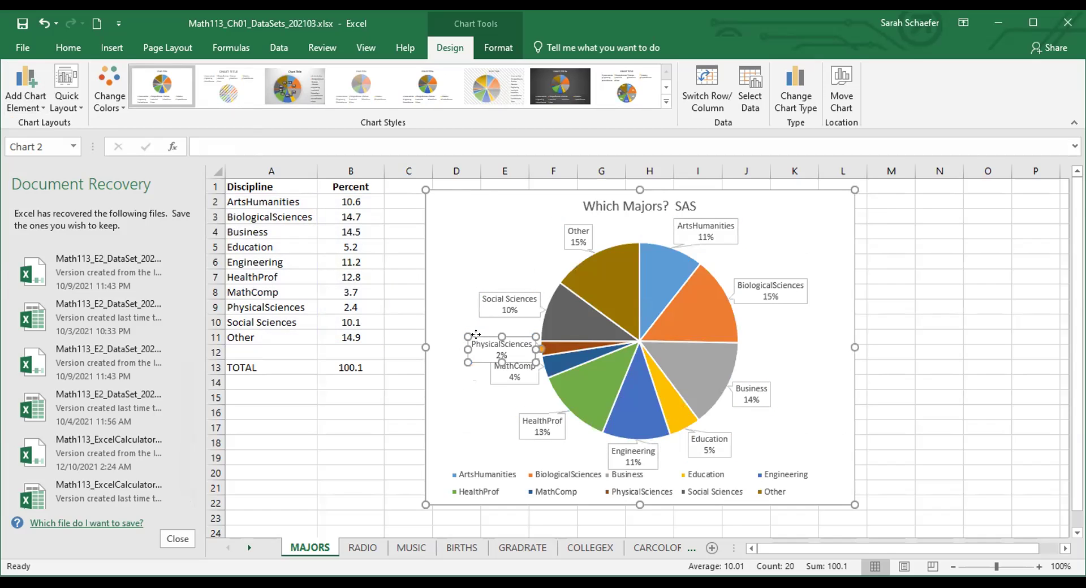
pyautogui.moveTo(469, 325); pyautogui.dragTo(464, 331)
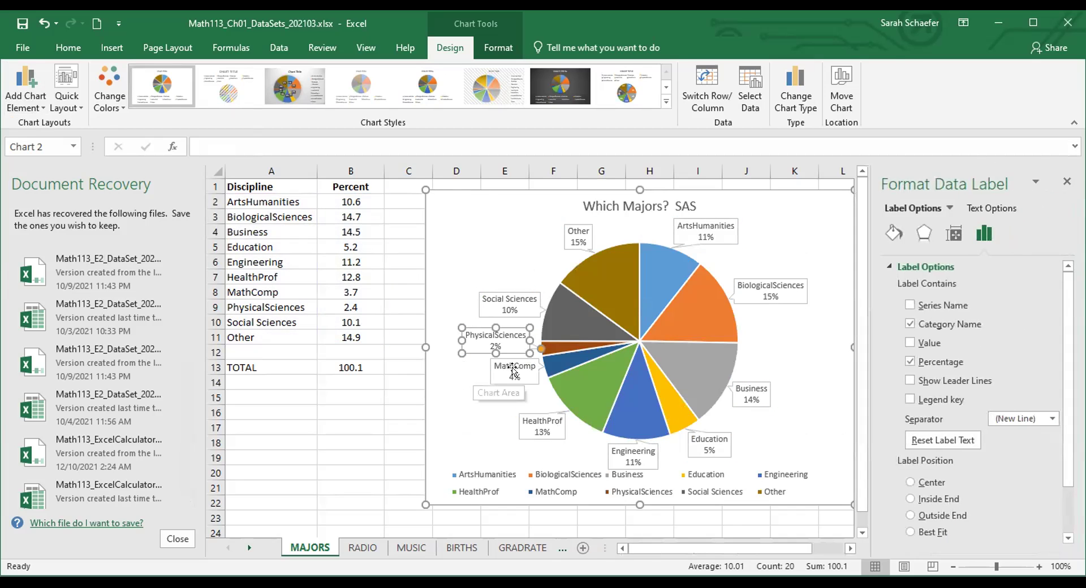
pyautogui.click(1067, 181)
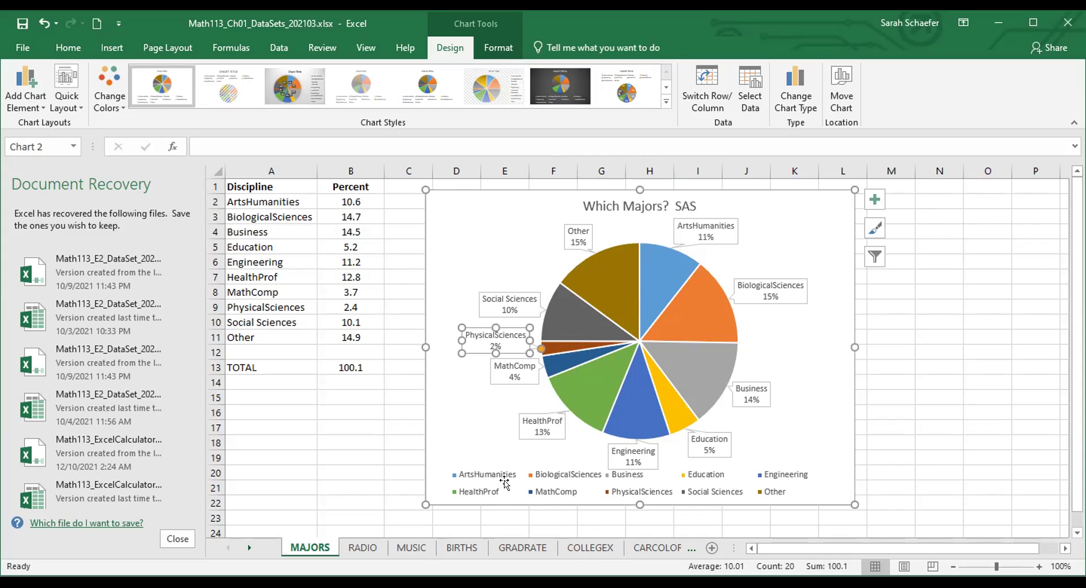
# - Remove the legend from the pie chart and deselect the chart
pyautogui.click(39, 108)
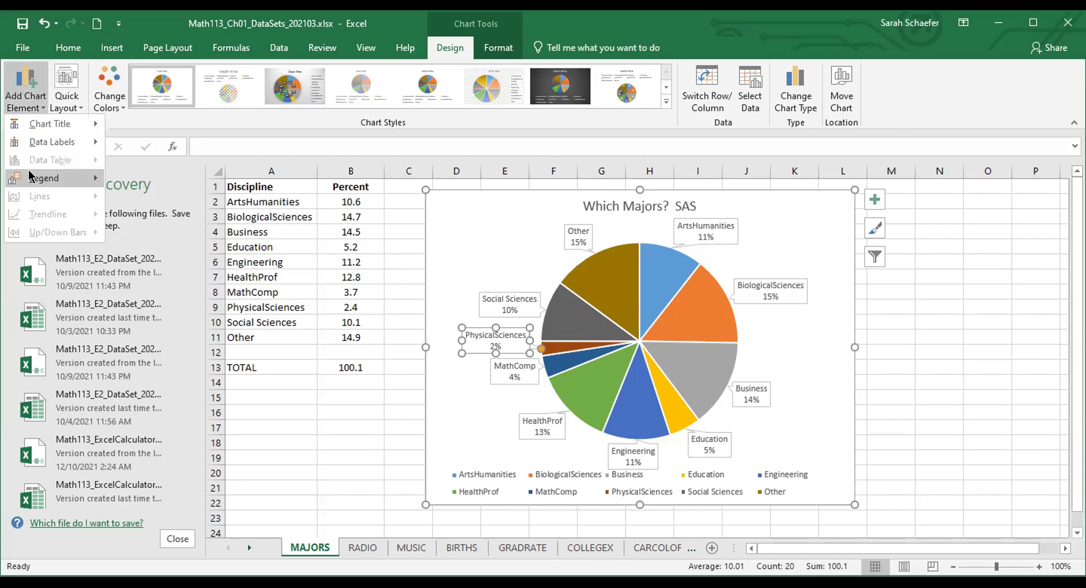
pyautogui.moveTo(31, 177)
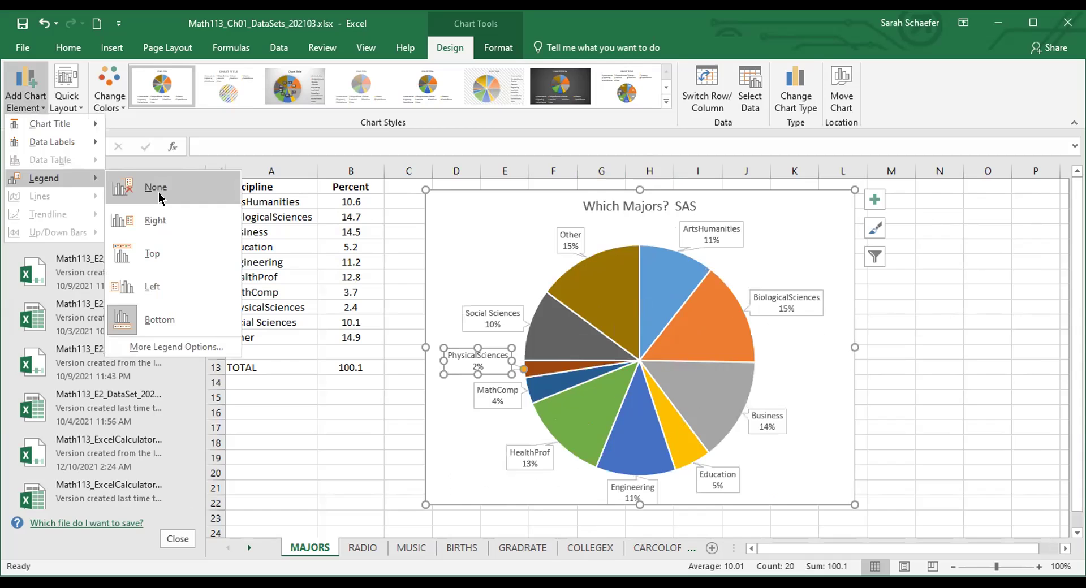
pyautogui.click(160, 198)
pyautogui.click(844, 362)
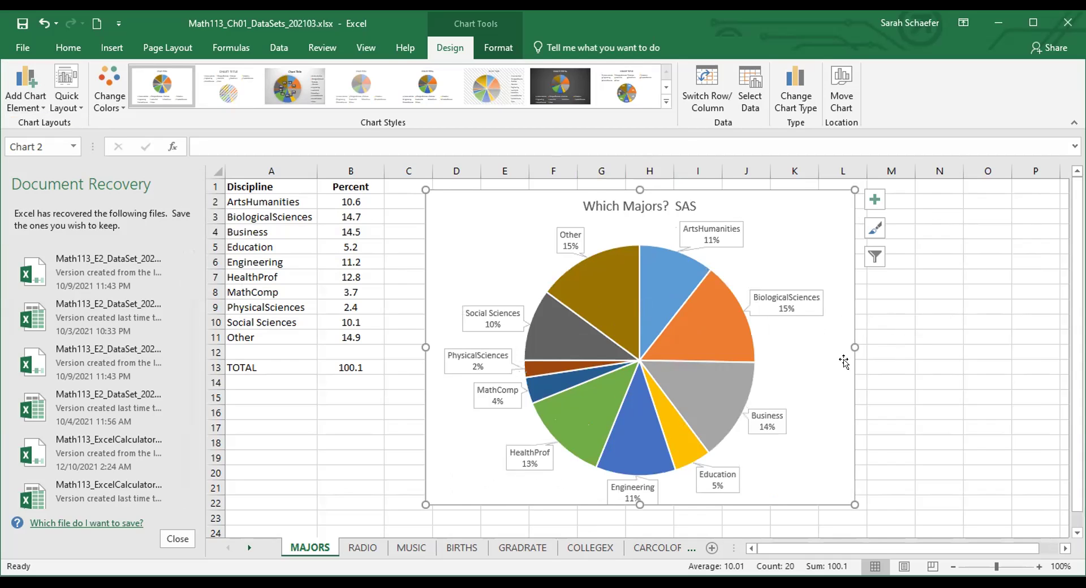
pyautogui.click(919, 367)
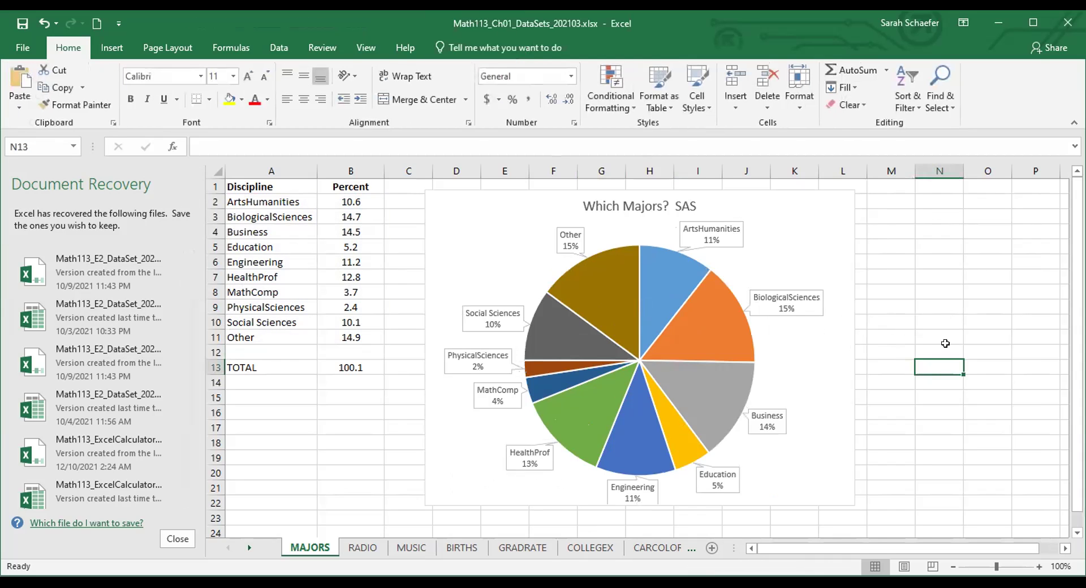